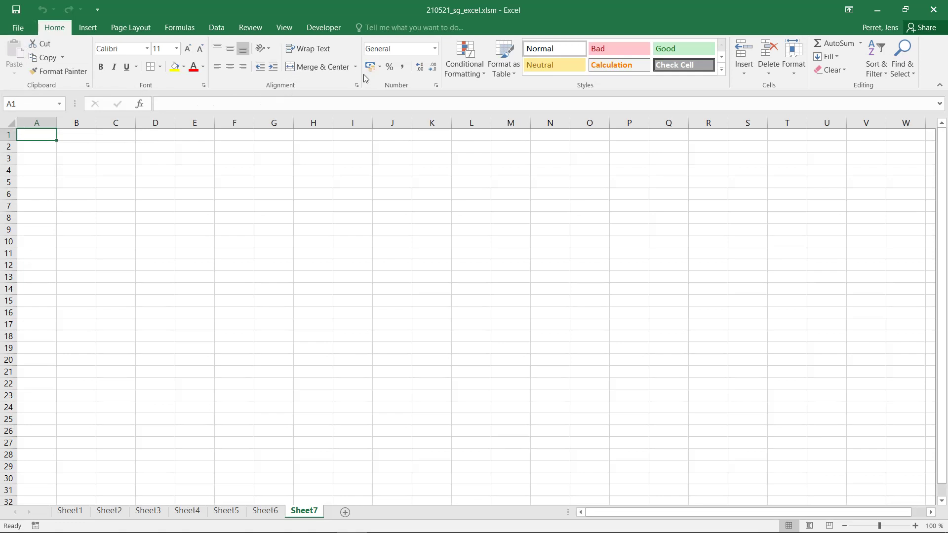
Go to File > Options and show the Customize the Ribbon page
{"action": "left_click", "coordinate": [14, 28]}
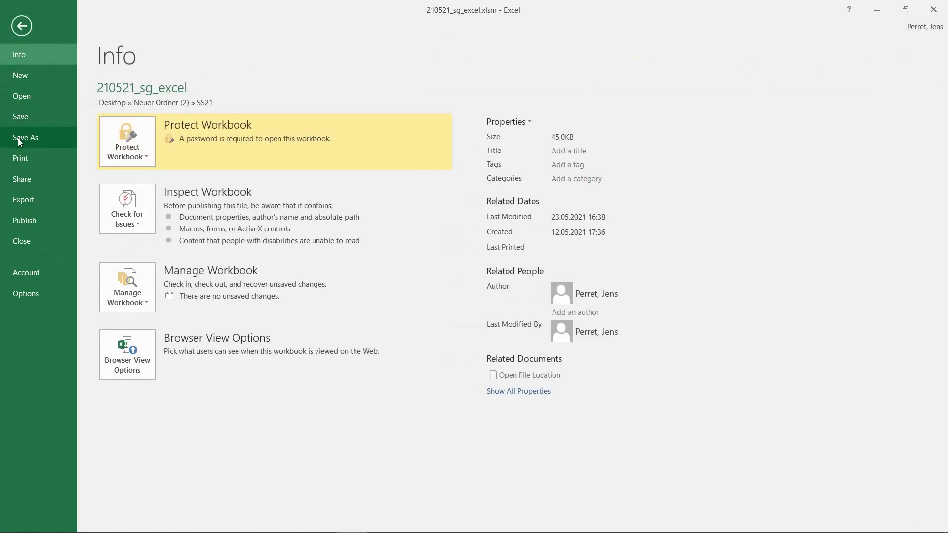
{"action": "left_click", "coordinate": [25, 293]}
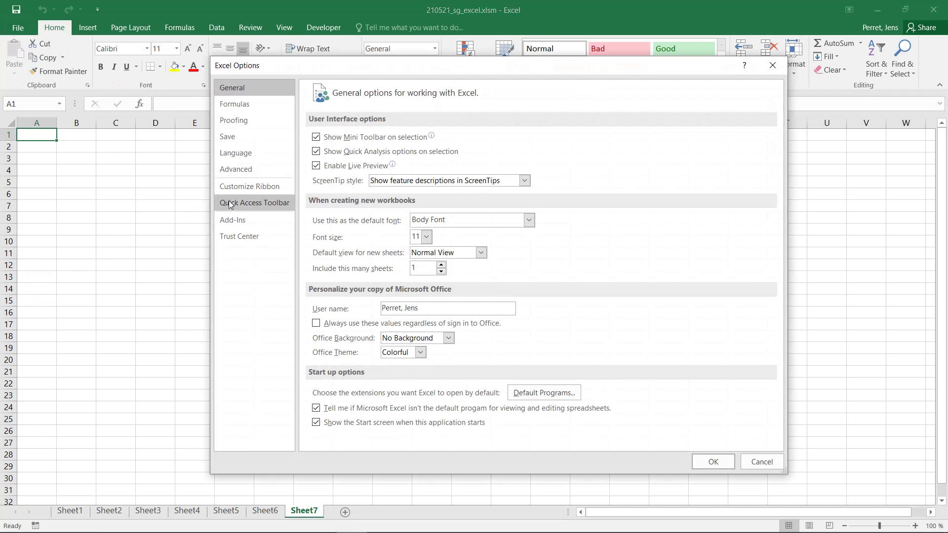
{"action": "left_click", "coordinate": [256, 186]}
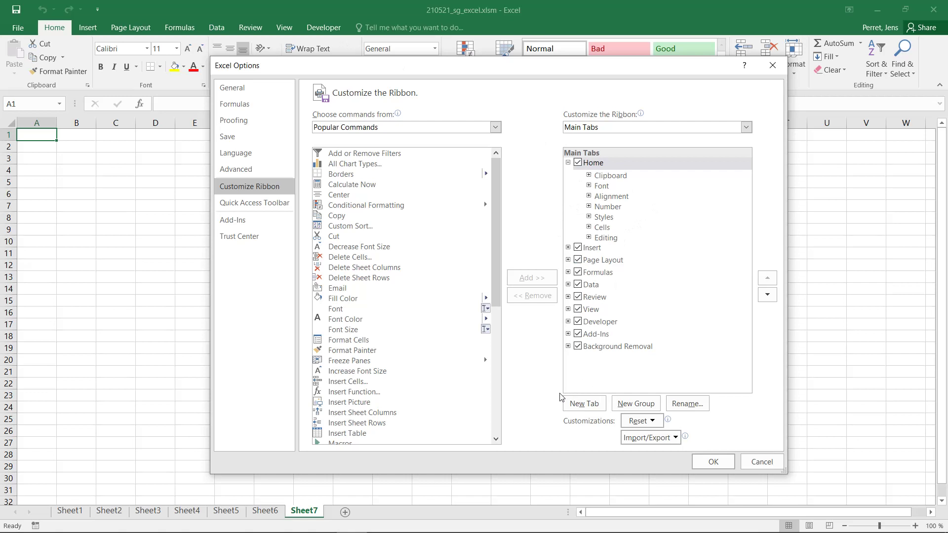
Create a new custom tab, move it below Add-Ins, and name it 'My Macros'
{"action": "left_click", "coordinate": [595, 408]}
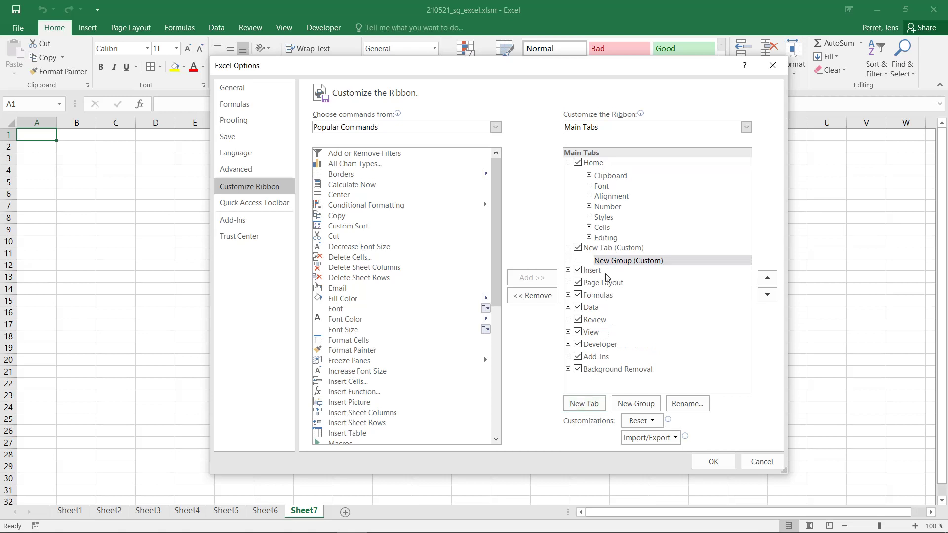
{"action": "left_click_drag", "start_coordinate": [614, 249], "coordinate": [629, 365]}
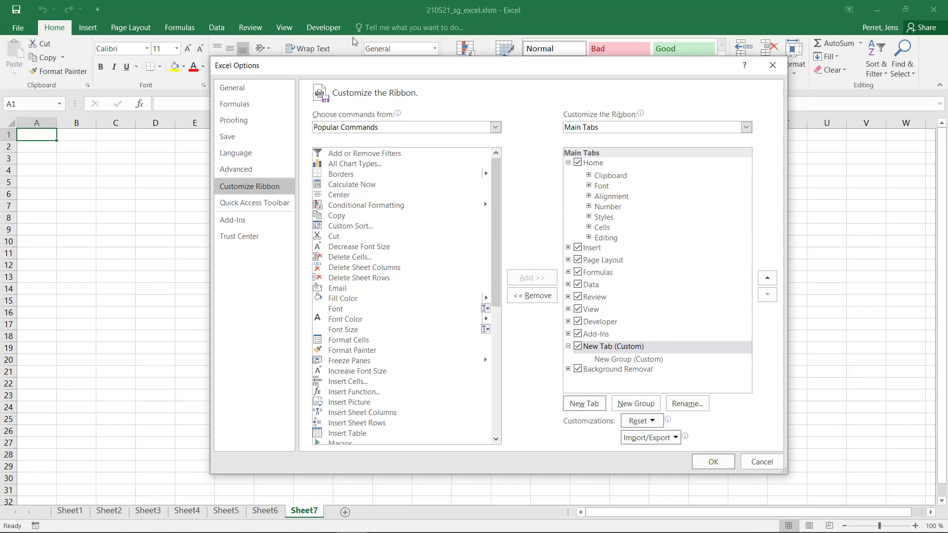
{"action": "left_click", "coordinate": [687, 407]}
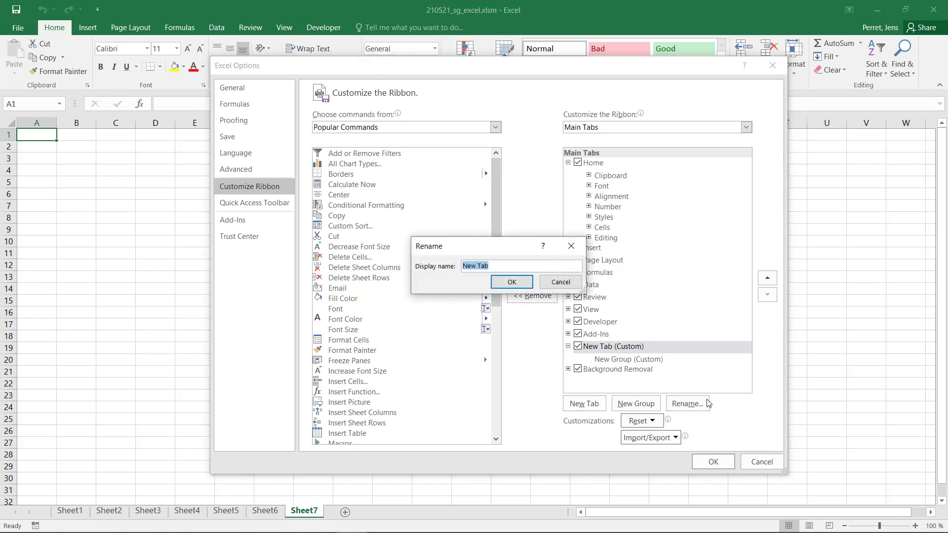
{"action": "type", "text": "My Macros"}
{"action": "key", "text": "Return"}
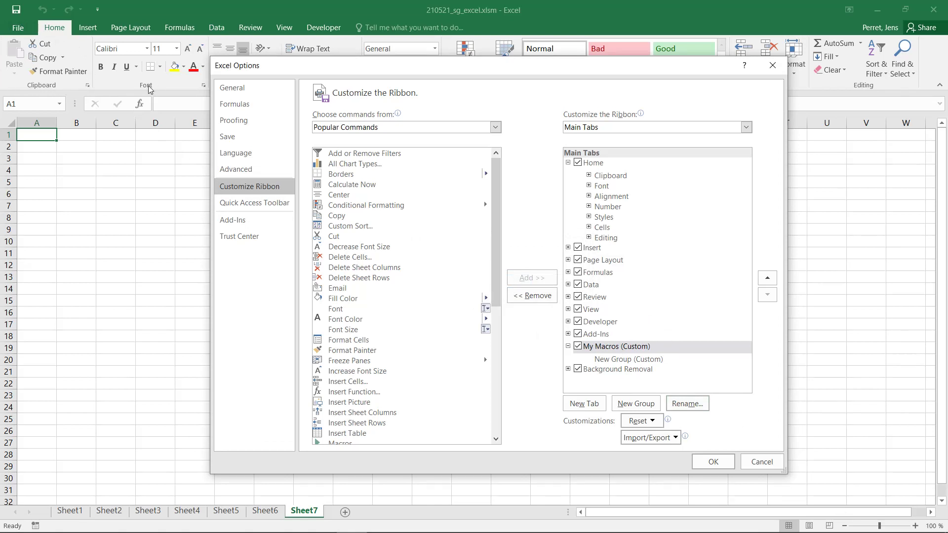
Rename the My Macros tab's New Group to 'Databank Commands'
{"action": "left_click", "coordinate": [623, 357]}
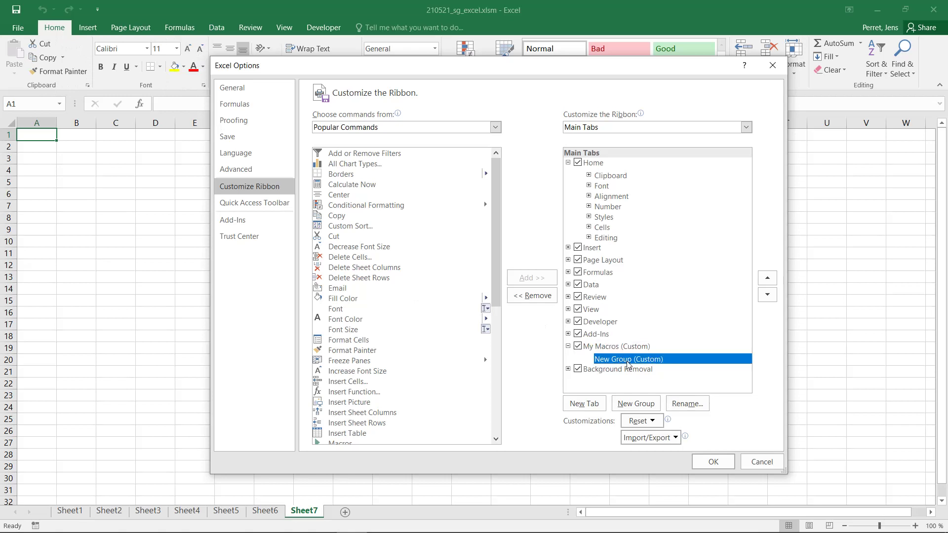
{"action": "left_click", "coordinate": [692, 403]}
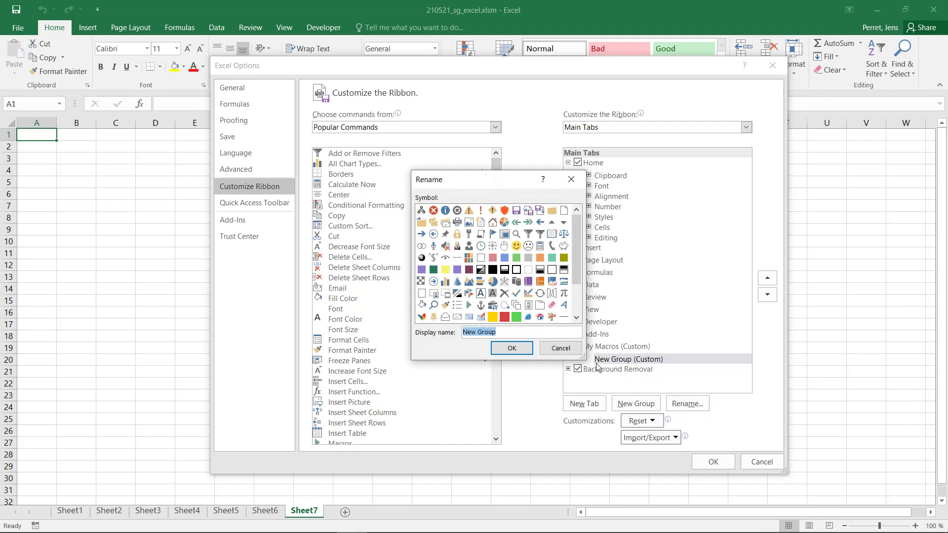
{"action": "type", "text": "Databank Commands"}
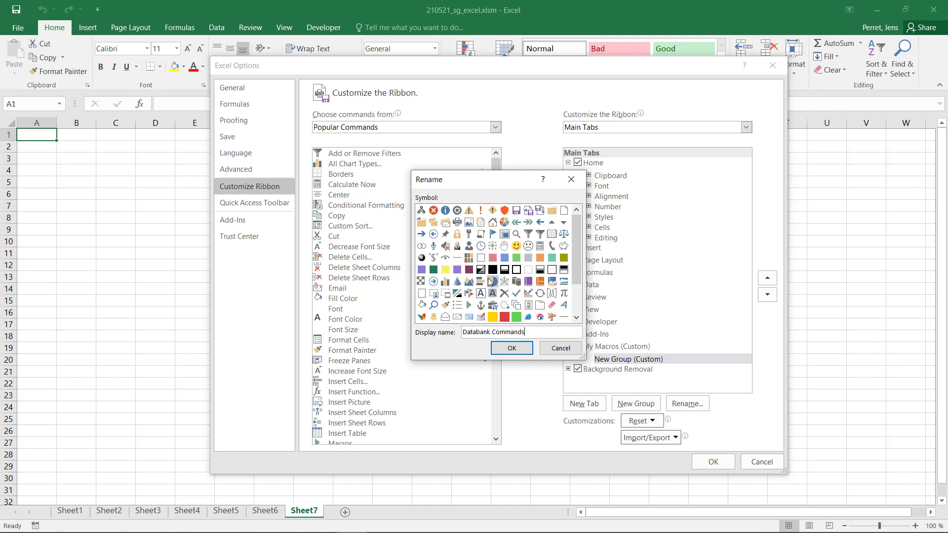
{"action": "left_click", "coordinate": [511, 349]}
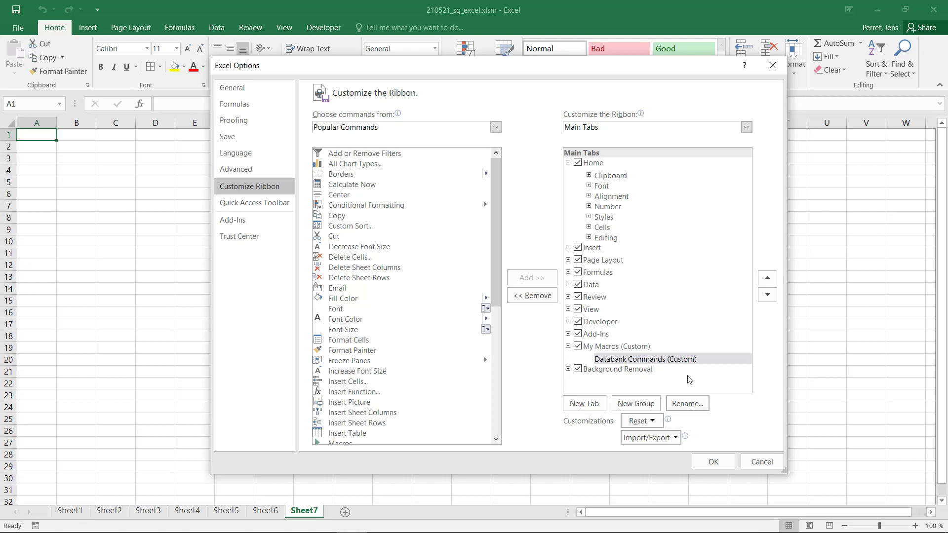
Apply the ribbon changes, then check the new My Macros tab and the Developer tab
{"action": "left_click", "coordinate": [714, 463]}
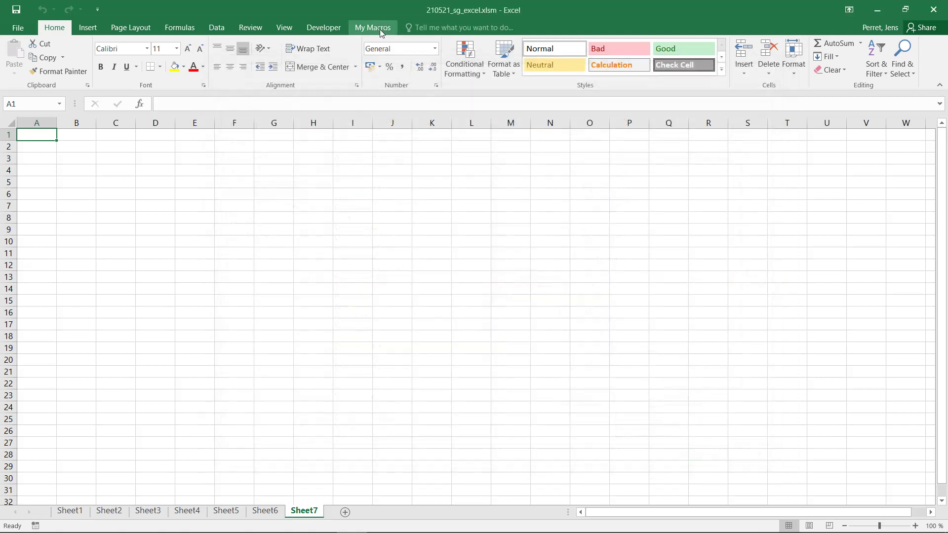
{"action": "left_click", "coordinate": [378, 32]}
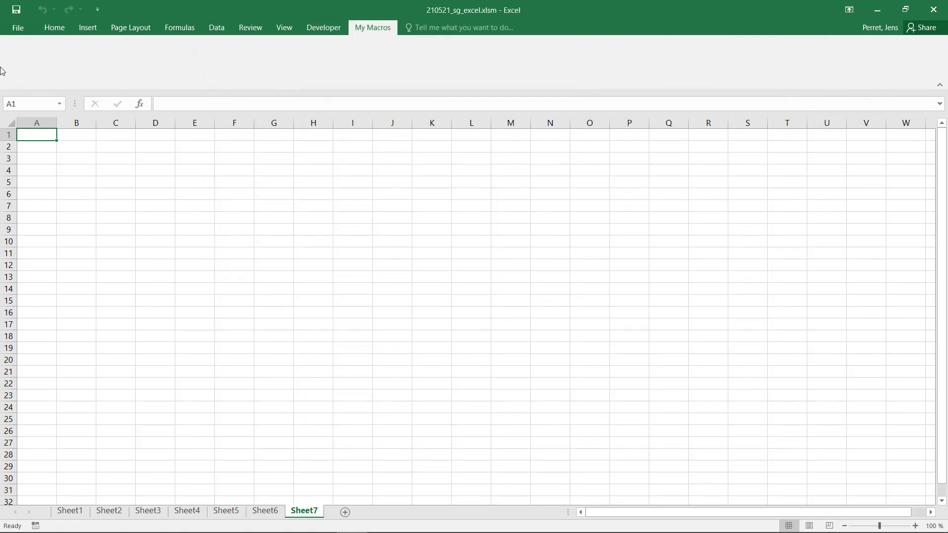
{"action": "left_click", "coordinate": [333, 32]}
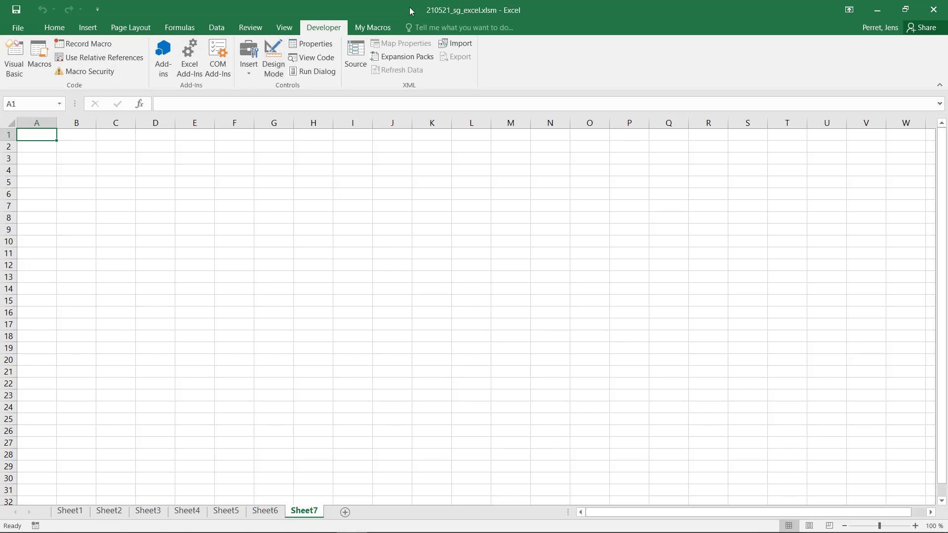
Reopen Customize the Ribbon, expand My Macros and select the Databank Commands group
{"action": "left_click", "coordinate": [19, 27]}
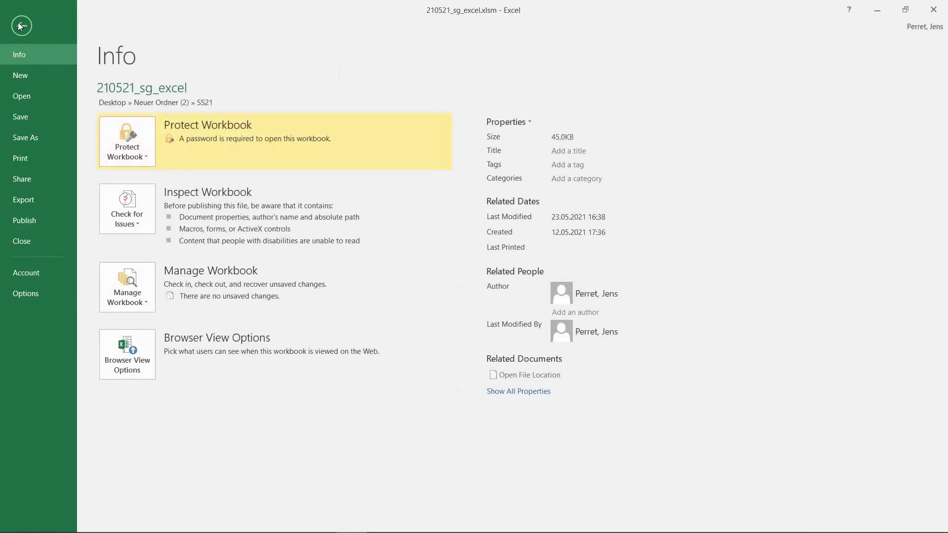
{"action": "left_click", "coordinate": [28, 294]}
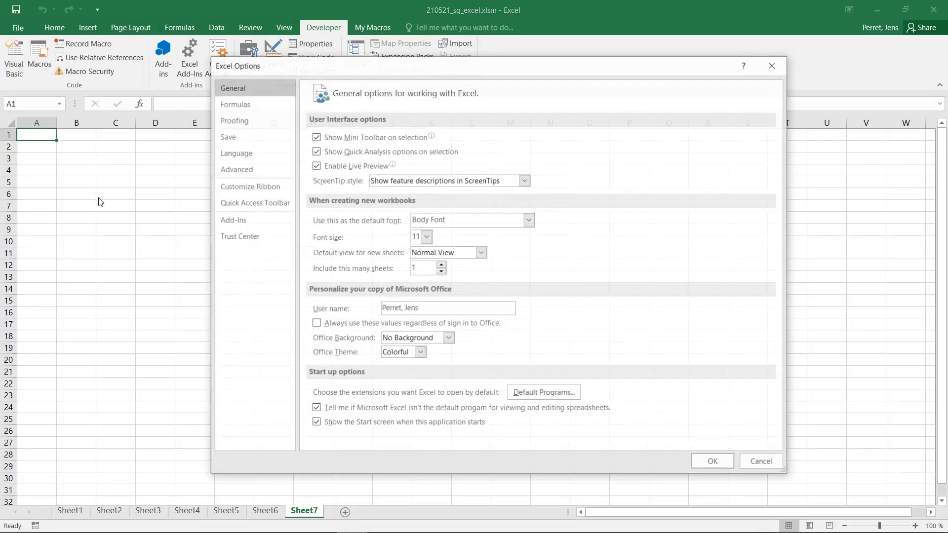
{"action": "left_click", "coordinate": [246, 185]}
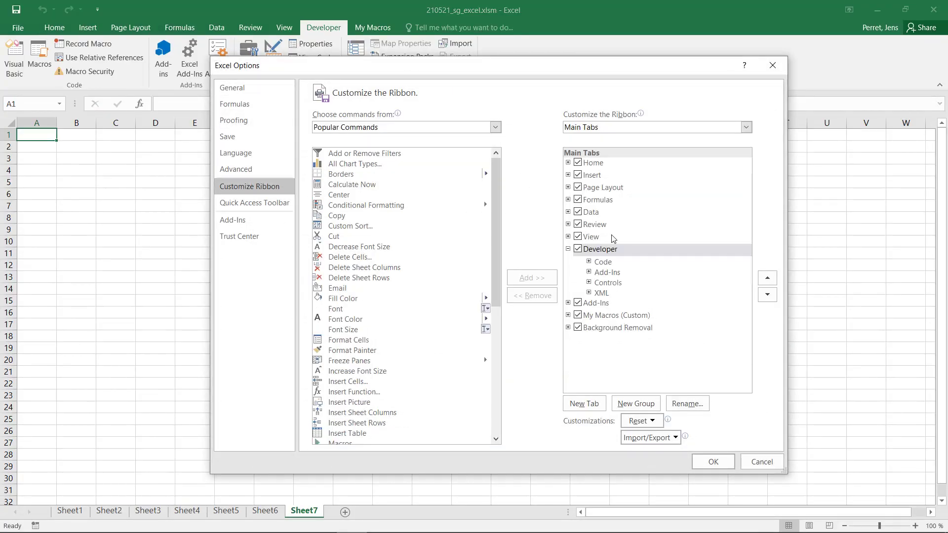
{"action": "left_click", "coordinate": [599, 316]}
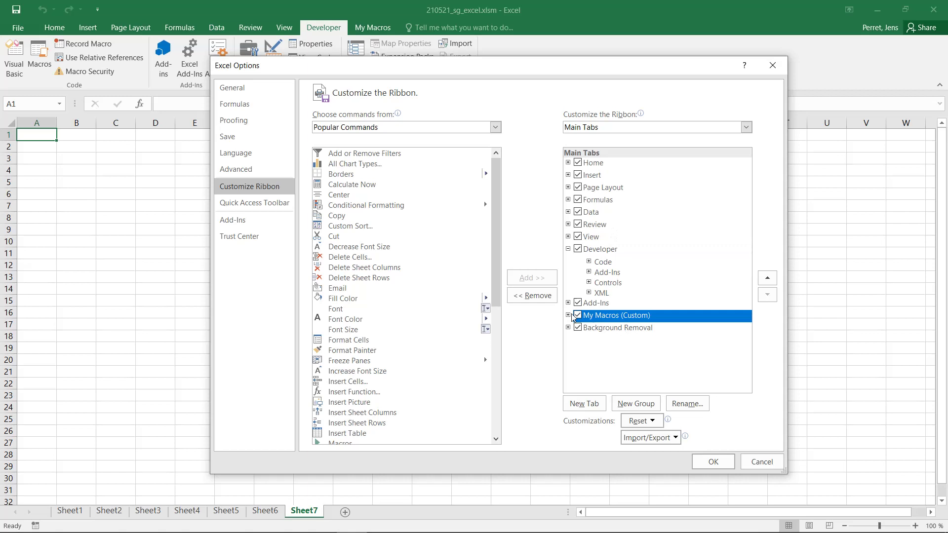
{"action": "left_click", "coordinate": [568, 314]}
{"action": "left_click", "coordinate": [607, 329]}
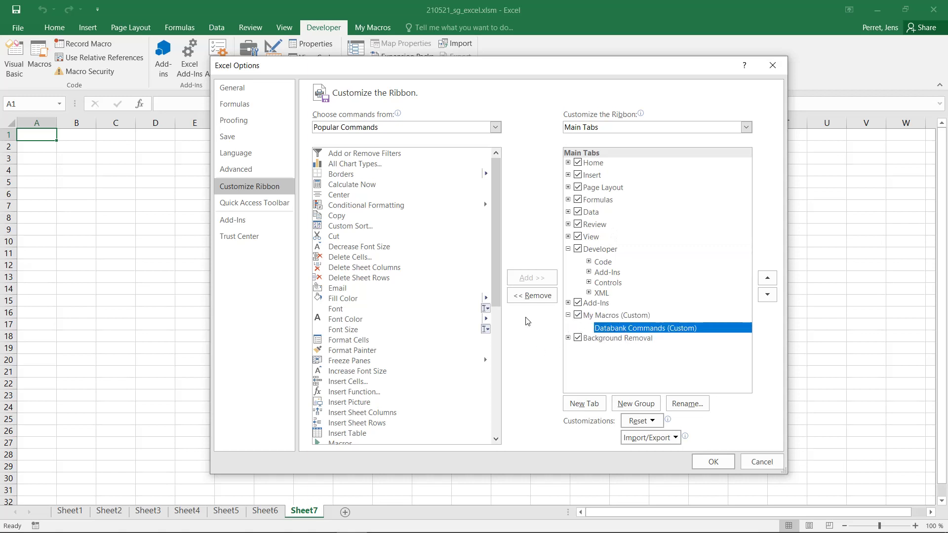
List the workbook's macros and add addperson and deleteperson to Databank Commands
{"action": "left_click", "coordinate": [358, 133]}
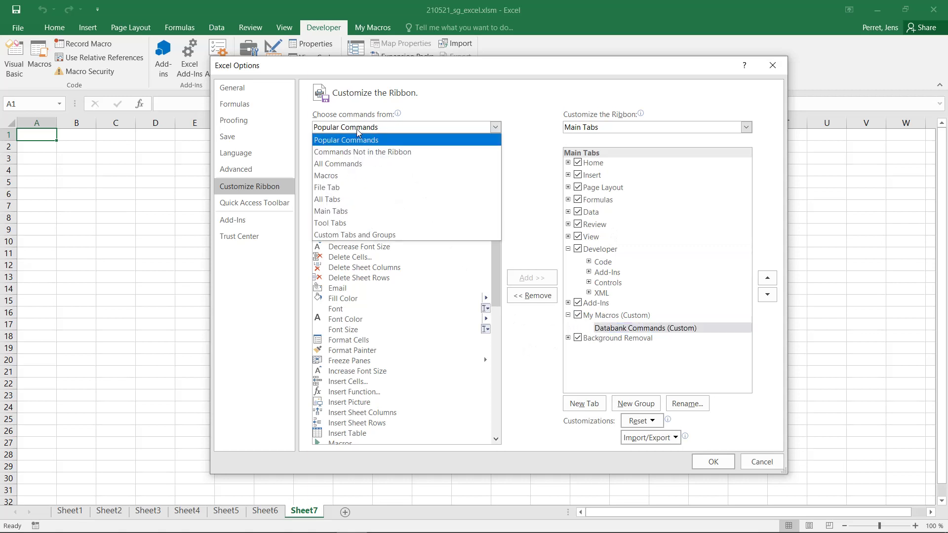
{"action": "left_click", "coordinate": [354, 177]}
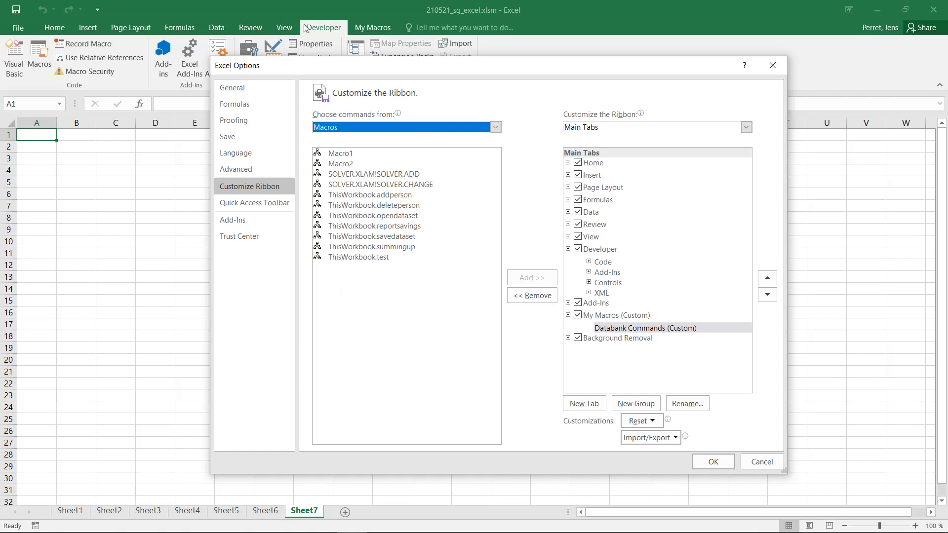
{"action": "left_click", "coordinate": [379, 197]}
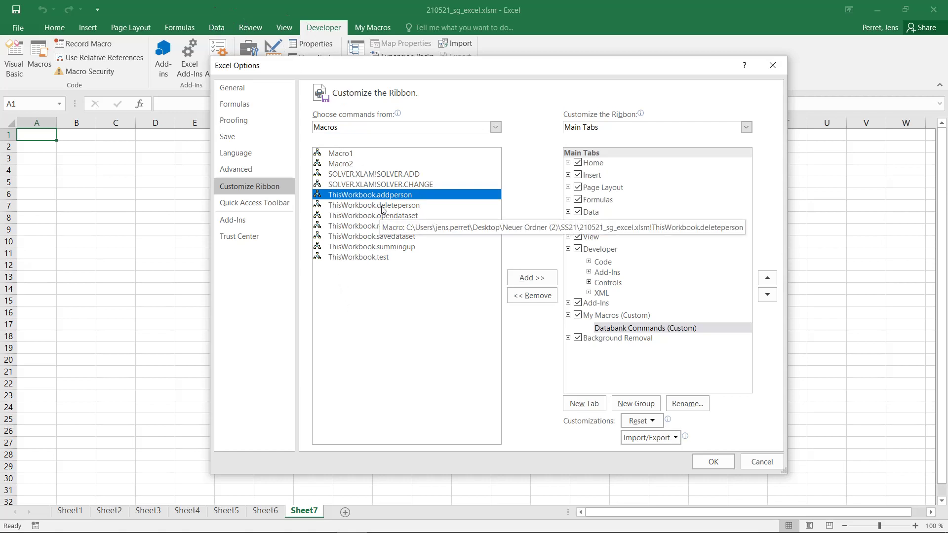
{"action": "left_click", "coordinate": [383, 206]}
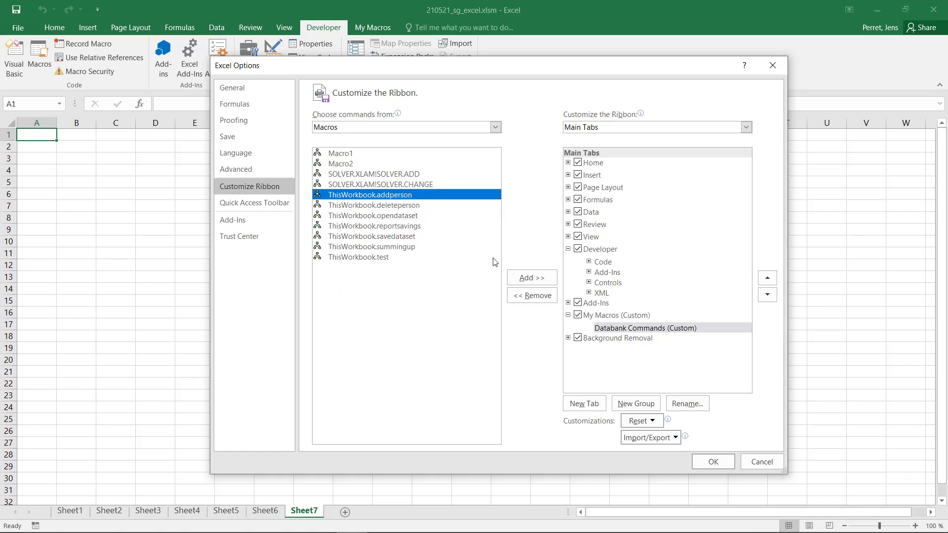
{"action": "left_click", "coordinate": [526, 279]}
{"action": "left_click", "coordinate": [415, 210]}
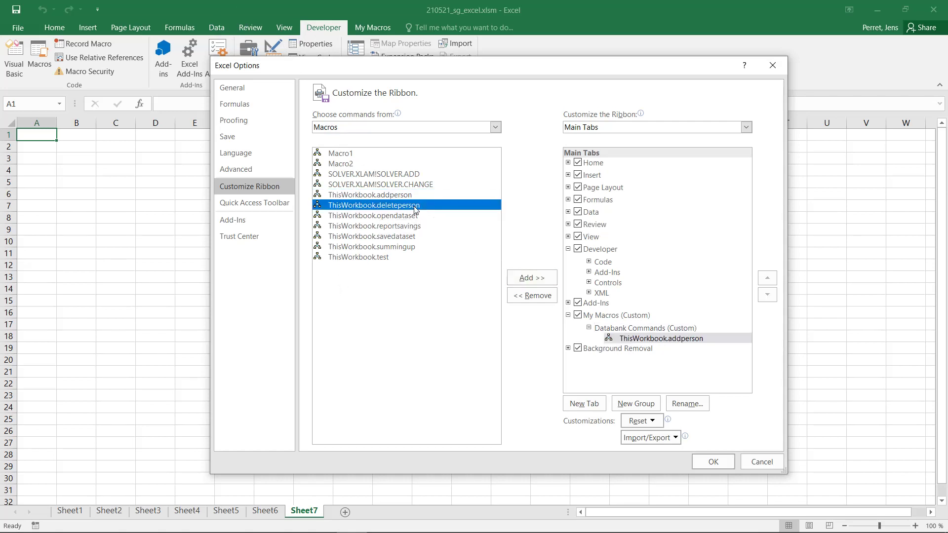
{"action": "left_click", "coordinate": [524, 278]}
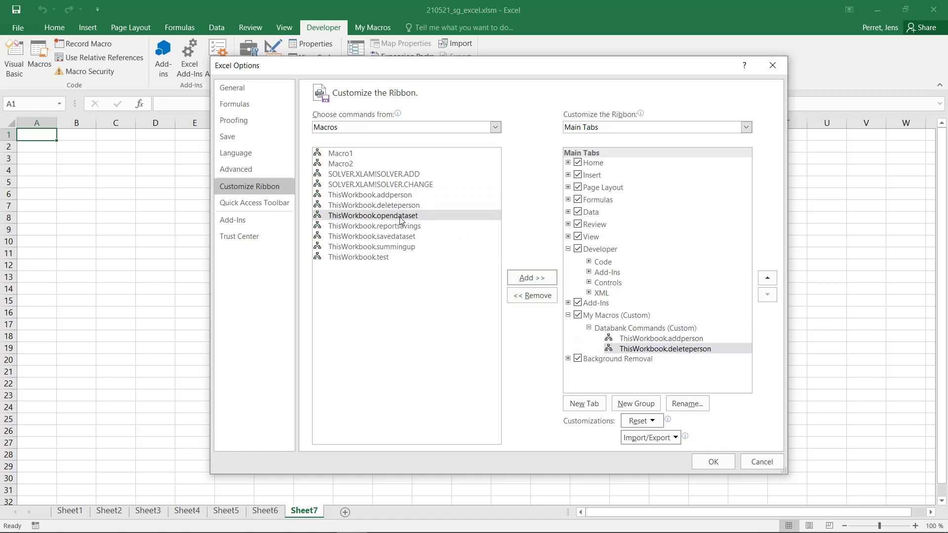
Add the opendataset, savedataset and reportsavings macros to Databank Commands
{"action": "left_click", "coordinate": [524, 278]}
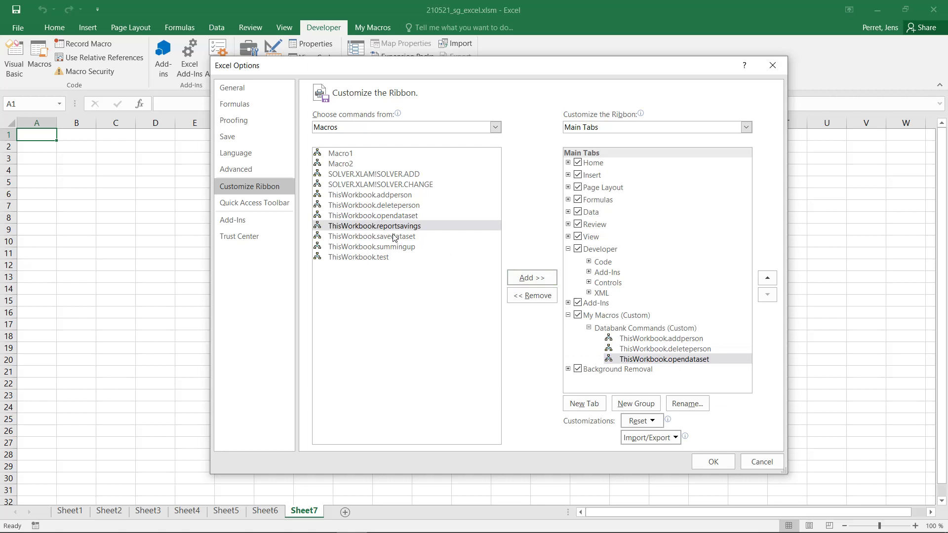
{"action": "left_click", "coordinate": [394, 237]}
{"action": "left_click", "coordinate": [534, 279]}
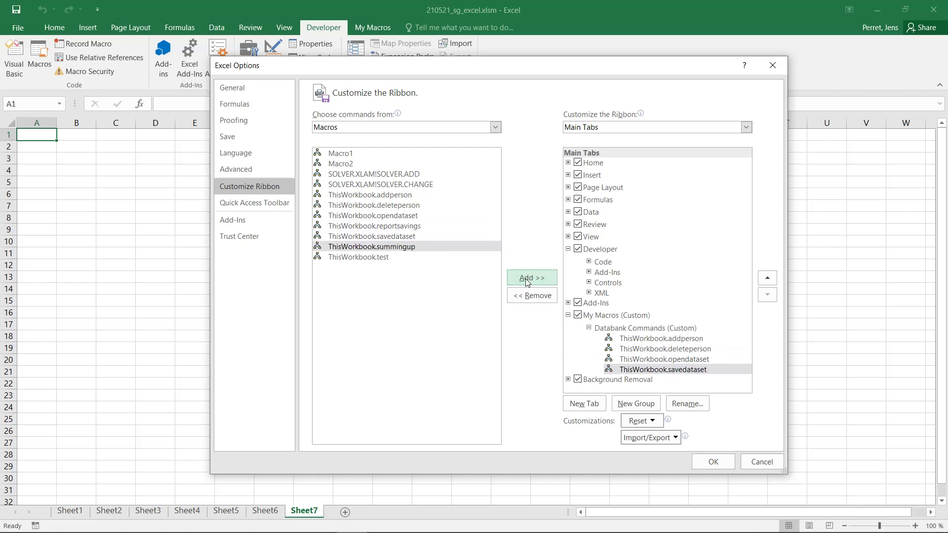
{"action": "left_click", "coordinate": [389, 238]}
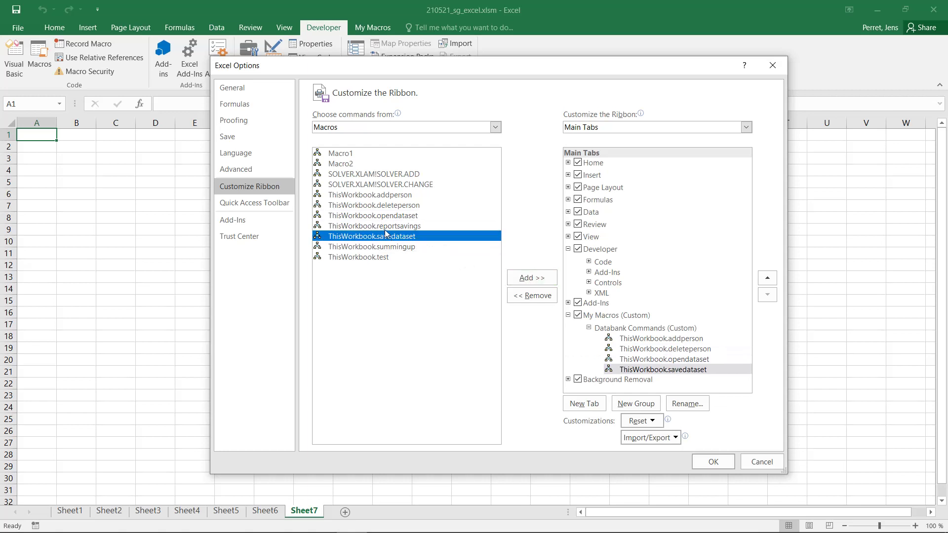
{"action": "left_click", "coordinate": [386, 226]}
{"action": "left_click", "coordinate": [518, 277]}
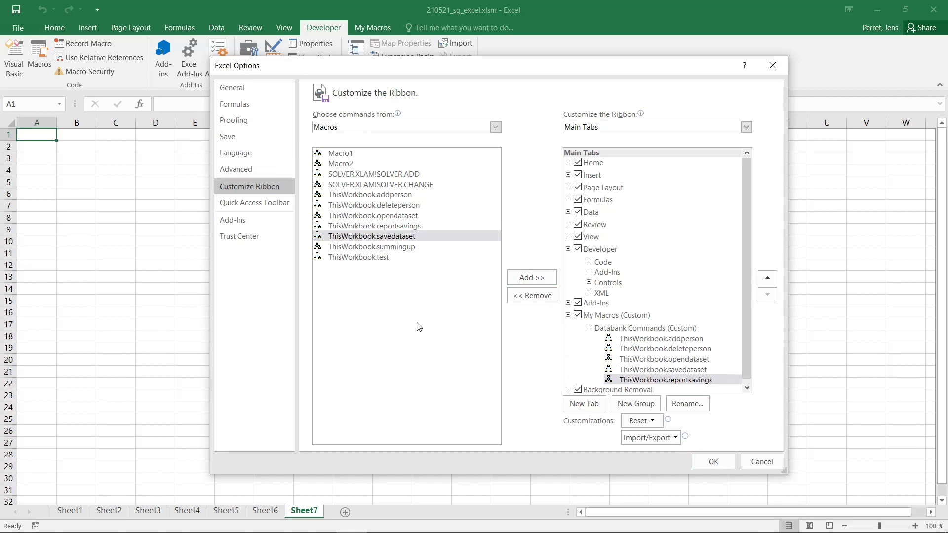
Rename the addperson entry to 'Add Person' with a blank-page symbol
{"action": "left_click", "coordinate": [671, 341]}
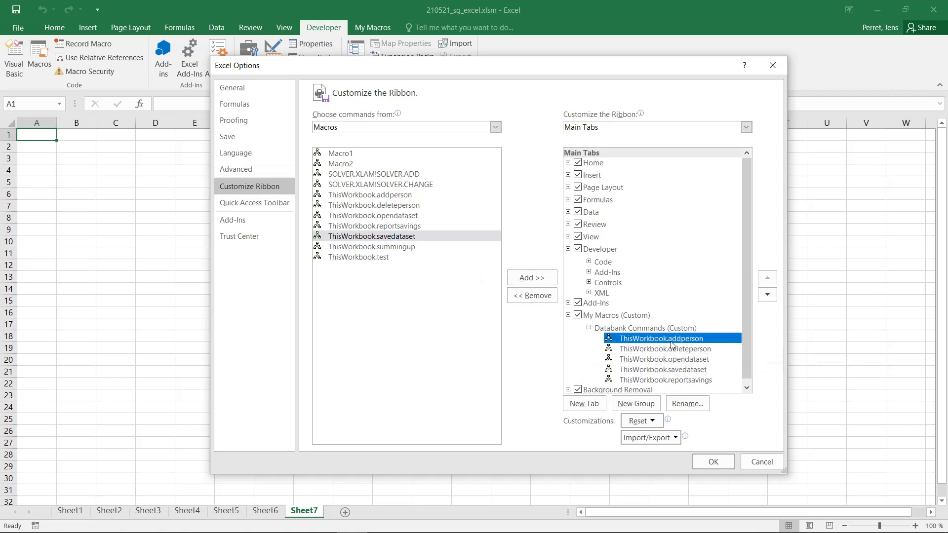
{"action": "left_click", "coordinate": [685, 404]}
{"action": "type", "text": "Add Person"}
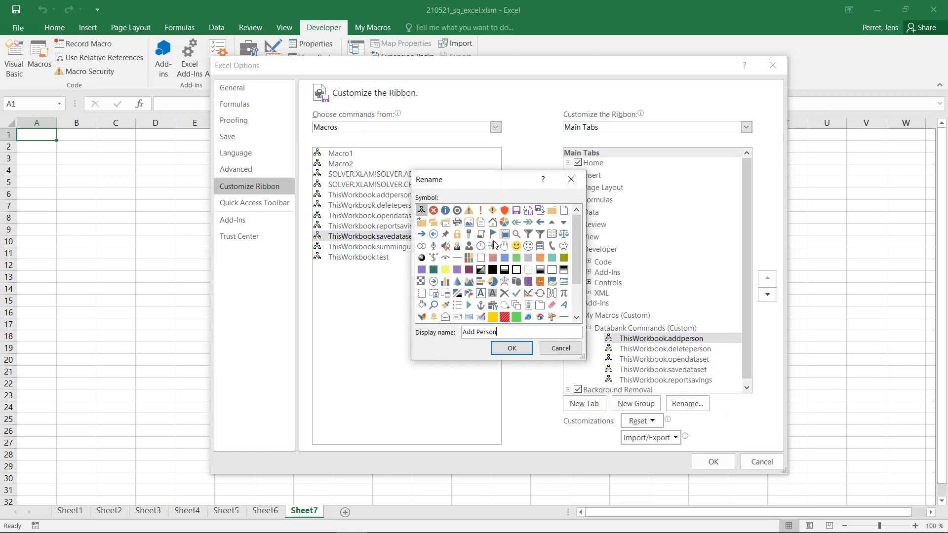
{"action": "left_click", "coordinate": [563, 212]}
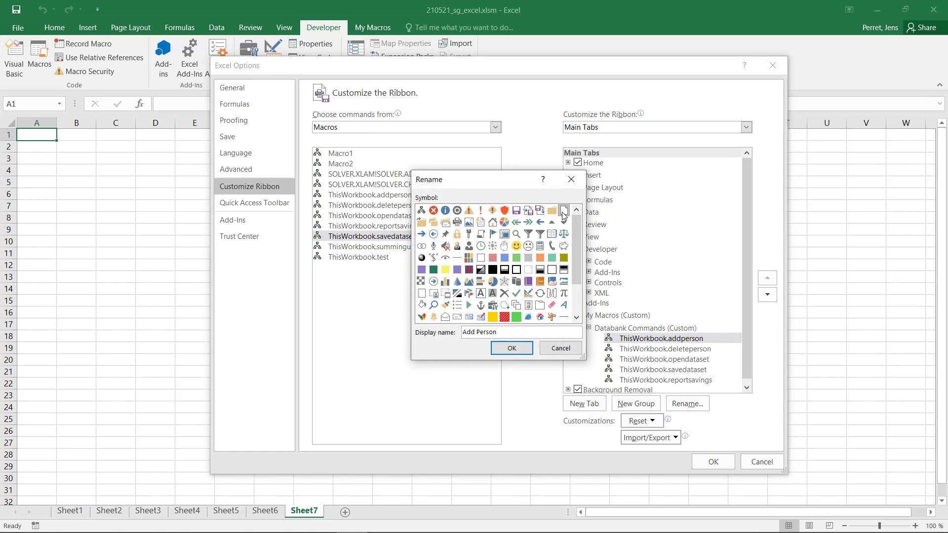
{"action": "left_click", "coordinate": [512, 348]}
Rename the deleteperson entry to 'Delete Person' with the red X symbol
{"action": "left_click", "coordinate": [669, 350]}
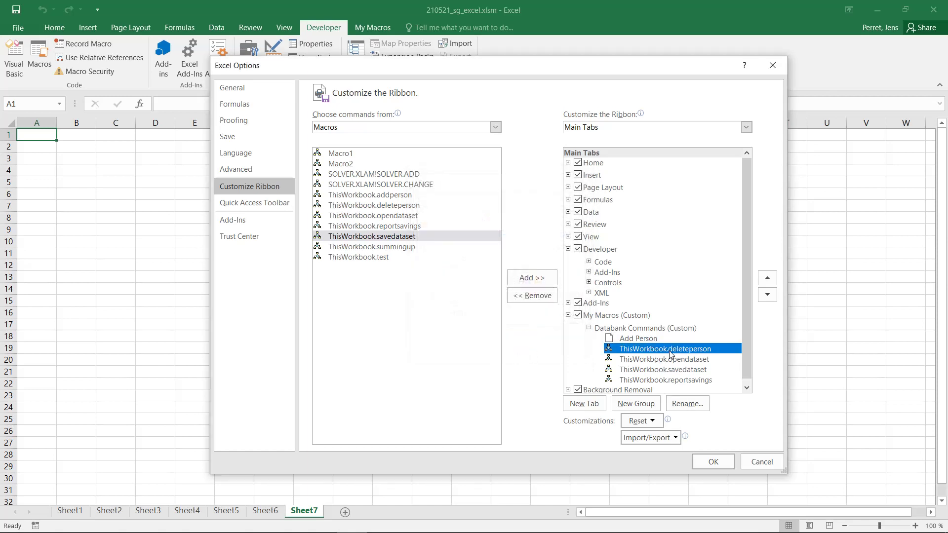
{"action": "left_click", "coordinate": [690, 403]}
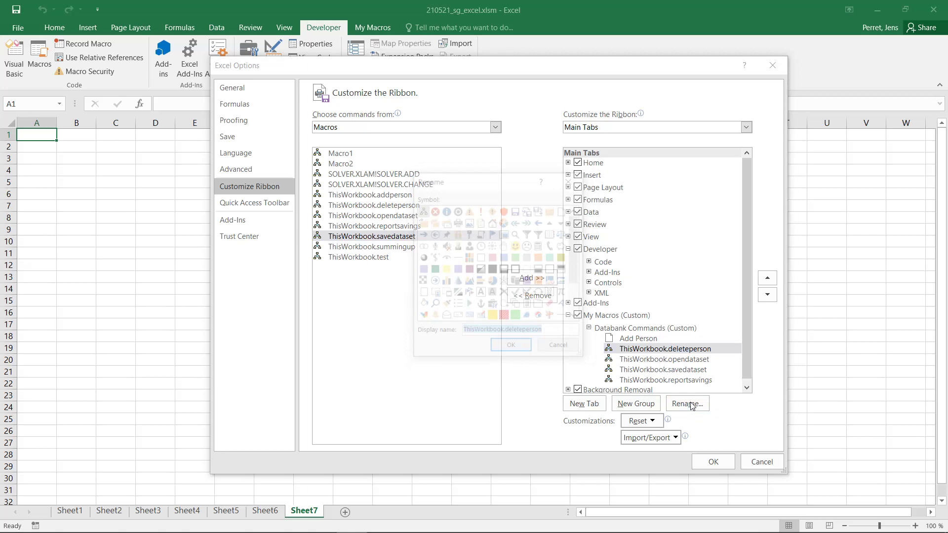
{"action": "type", "text": "Delete Person"}
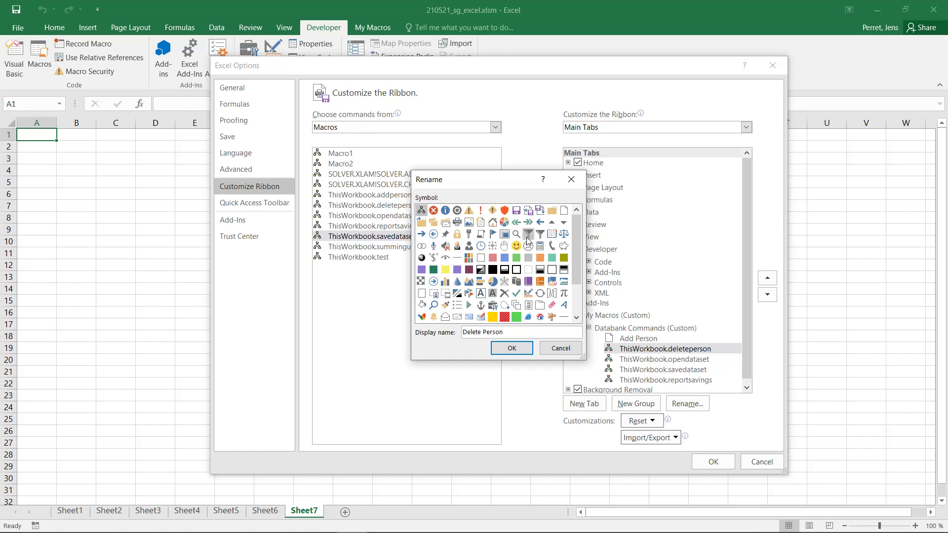
{"action": "left_click", "coordinate": [492, 211]}
{"action": "left_click", "coordinate": [433, 210]}
{"action": "left_click", "coordinate": [518, 347]}
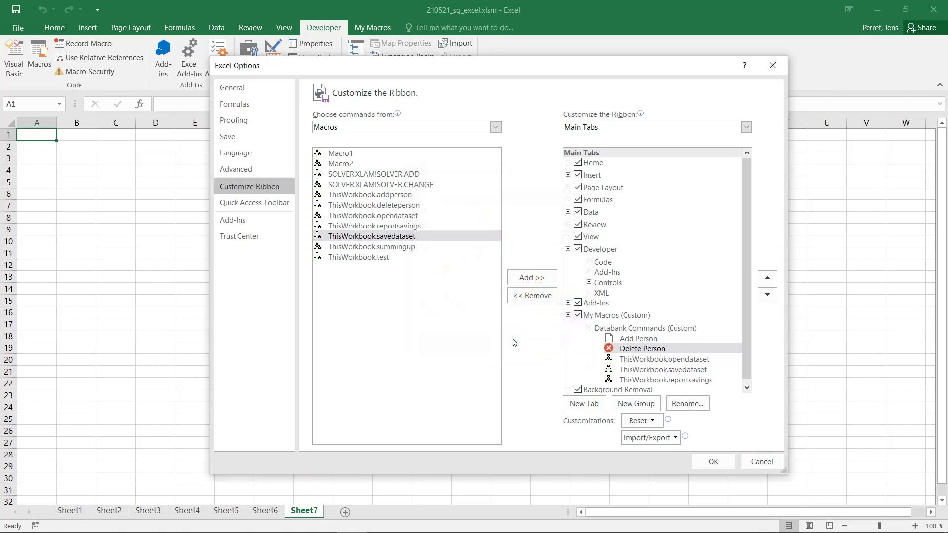
Rename the opendataset entry to 'Open Dataset' with the folder symbol
{"action": "left_click", "coordinate": [626, 359]}
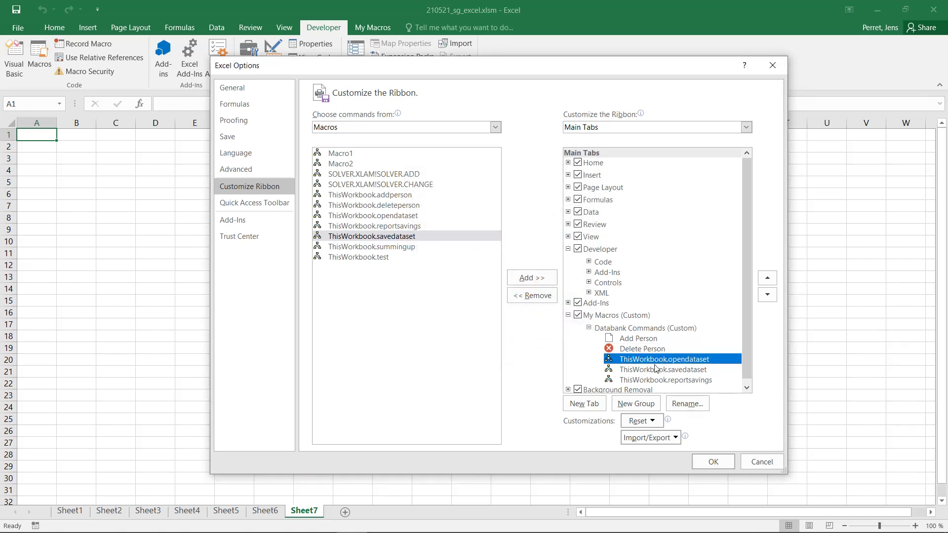
{"action": "left_click", "coordinate": [686, 404]}
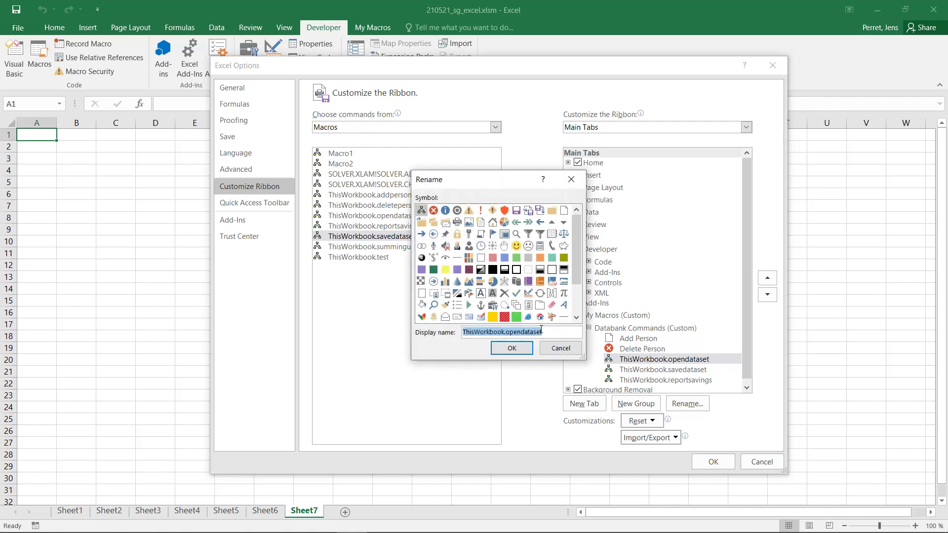
{"action": "type", "text": "Open Dataset"}
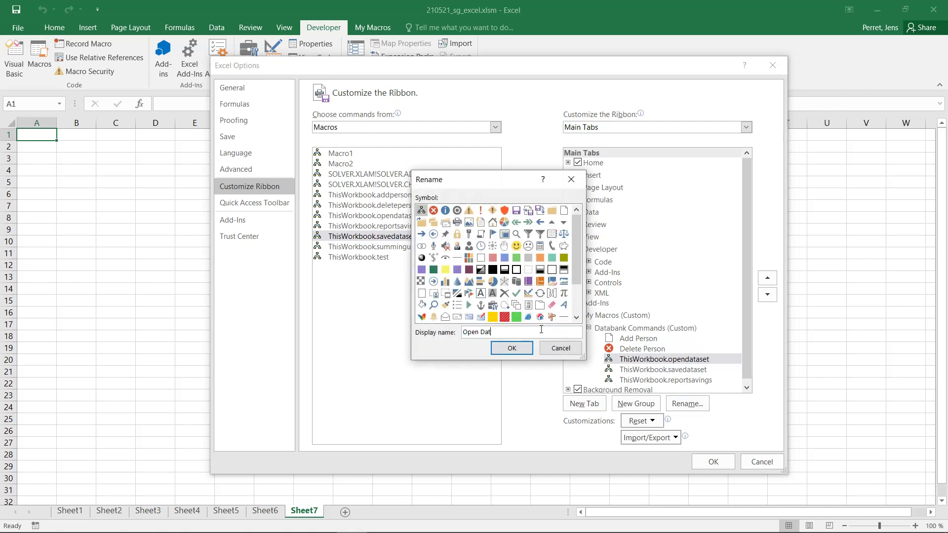
{"action": "left_click", "coordinate": [551, 210]}
{"action": "left_click", "coordinate": [513, 348]}
Rename the savedataset entry to 'Save Dataset' with the floppy-disk symbol
{"action": "left_click", "coordinate": [661, 375]}
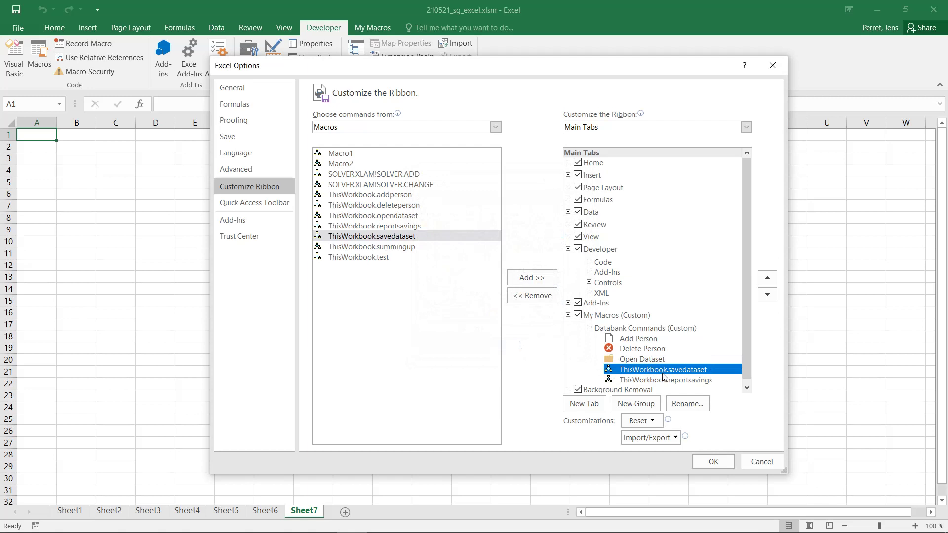
{"action": "left_click", "coordinate": [676, 398]}
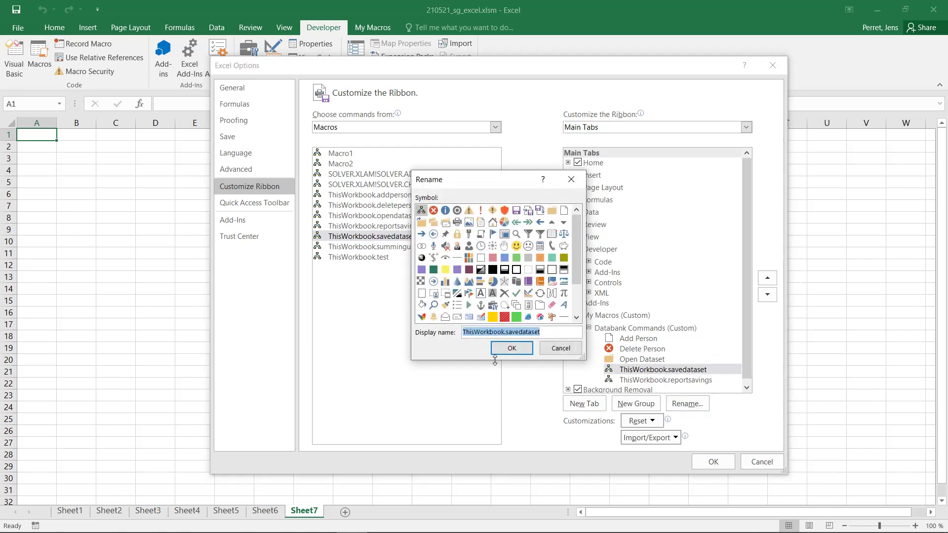
{"action": "type", "text": "Save Dataset"}
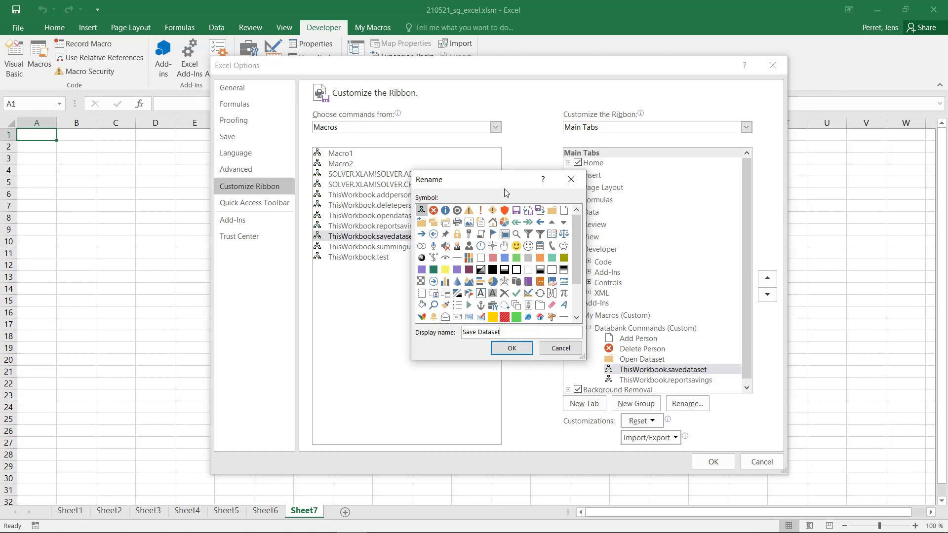
{"action": "left_click", "coordinate": [516, 210]}
{"action": "left_click", "coordinate": [509, 351]}
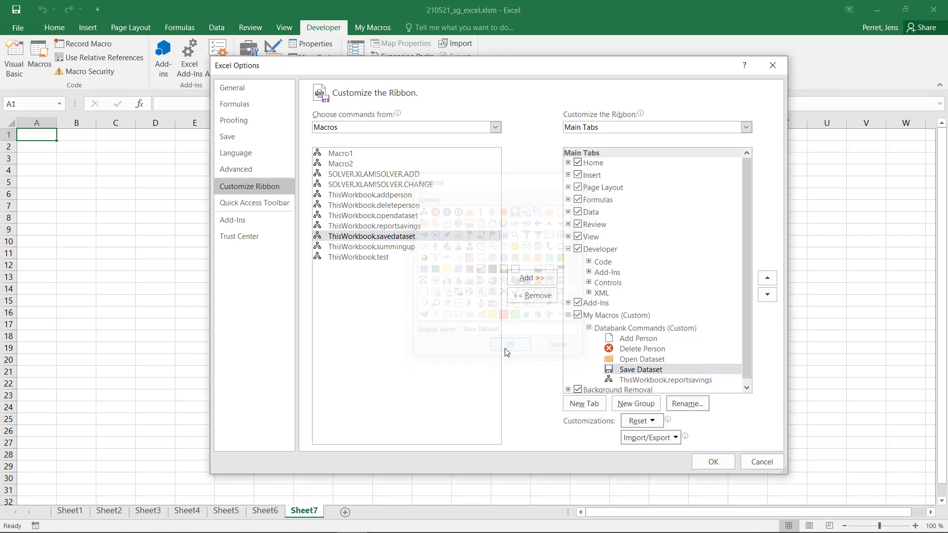
Rename the reportsavings entry to 'Report Savings' with the printer symbol
{"action": "left_click", "coordinate": [675, 381]}
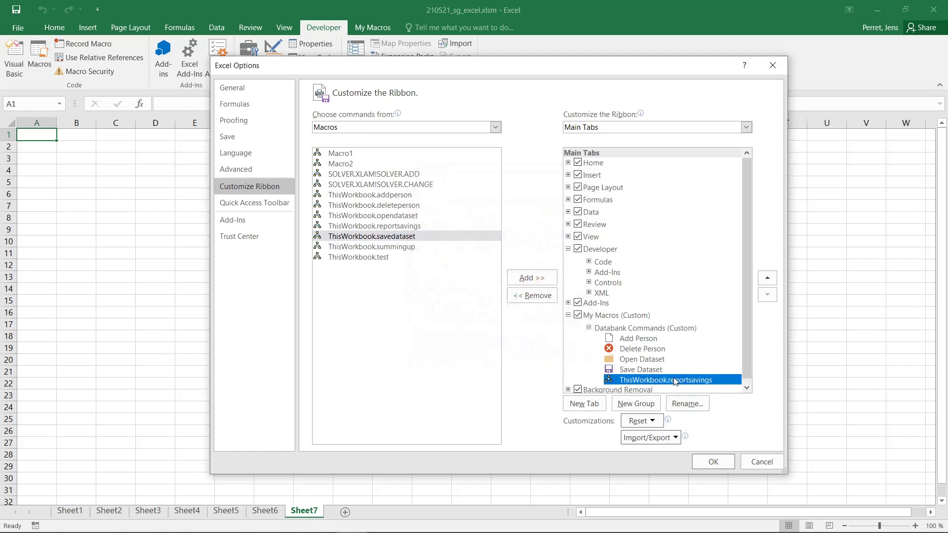
{"action": "left_click", "coordinate": [686, 403]}
{"action": "type", "text": "Report Savings"}
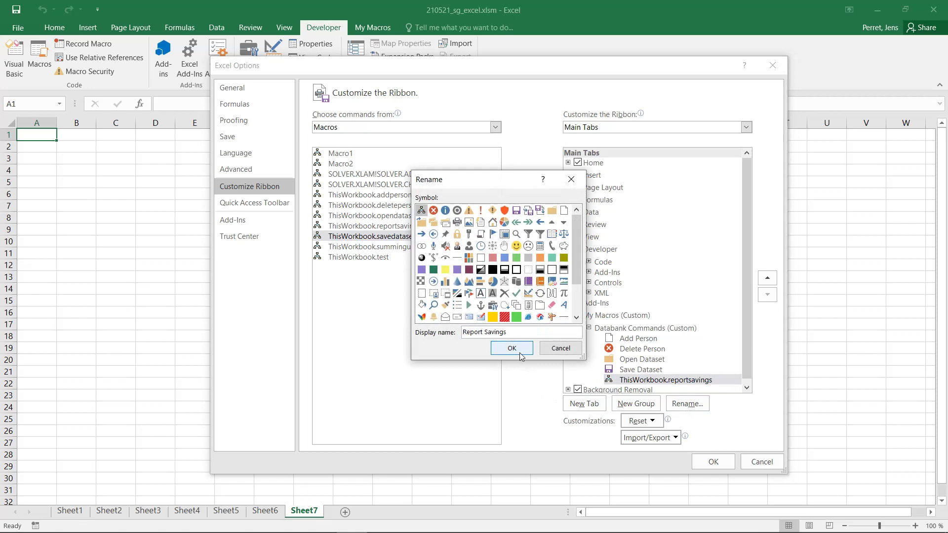
{"action": "left_click", "coordinate": [456, 222]}
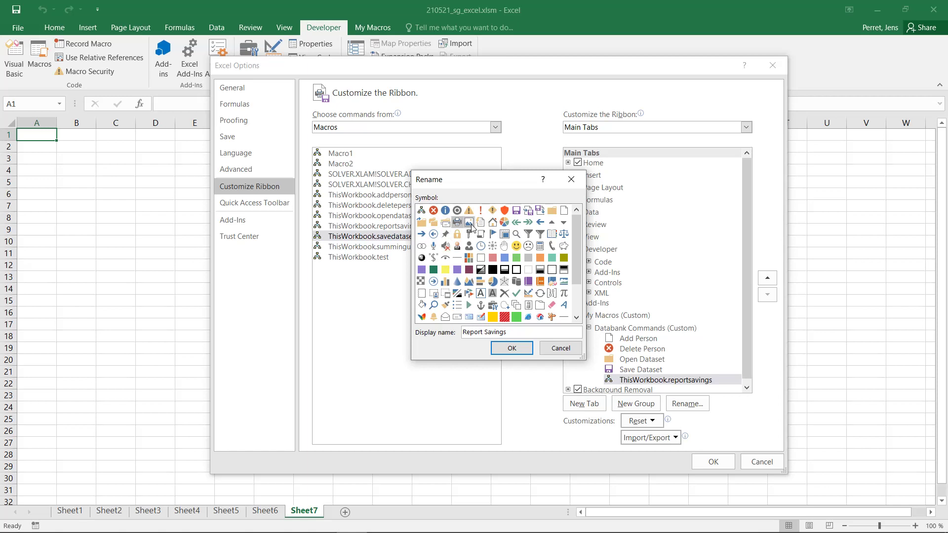
{"action": "left_click", "coordinate": [524, 349]}
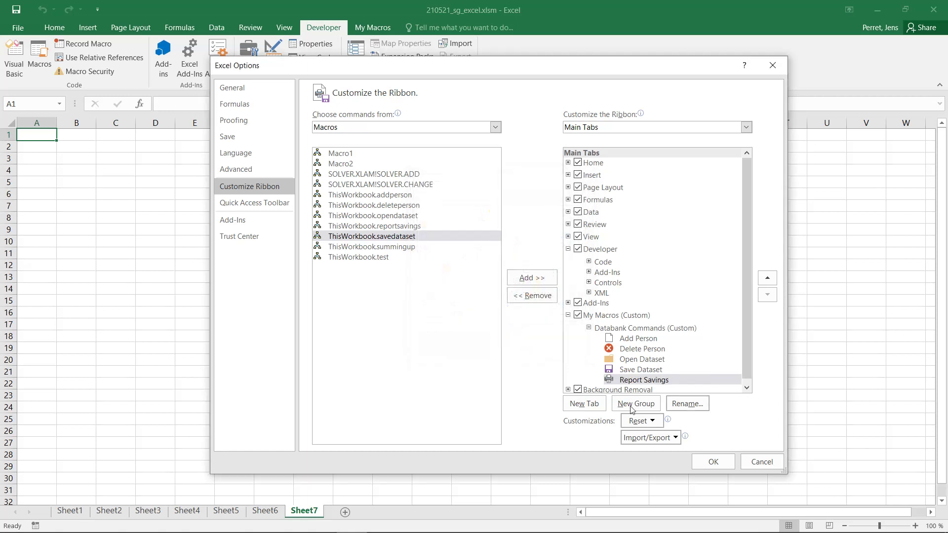
Save the customisation and show the My Macros tab with its five Databank Commands buttons
{"action": "left_click", "coordinate": [710, 460]}
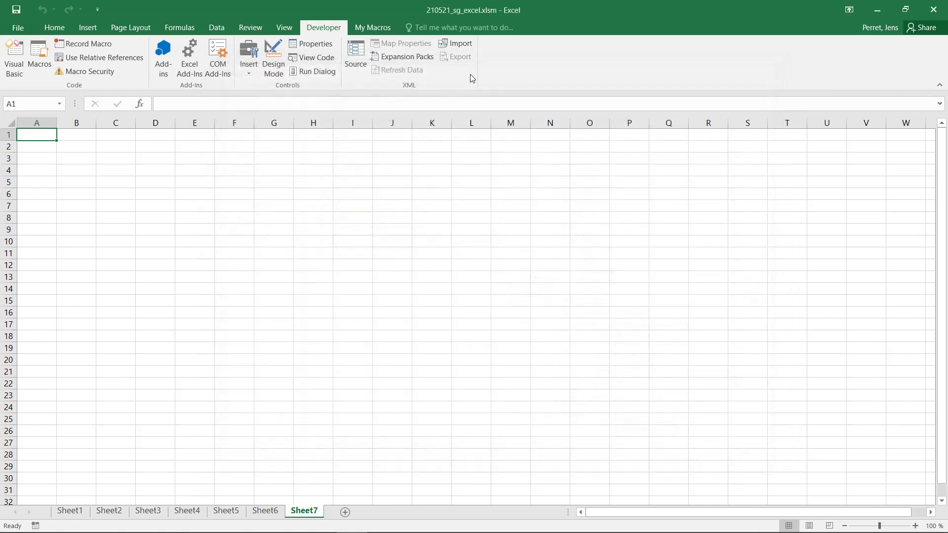
{"action": "left_click", "coordinate": [376, 29]}
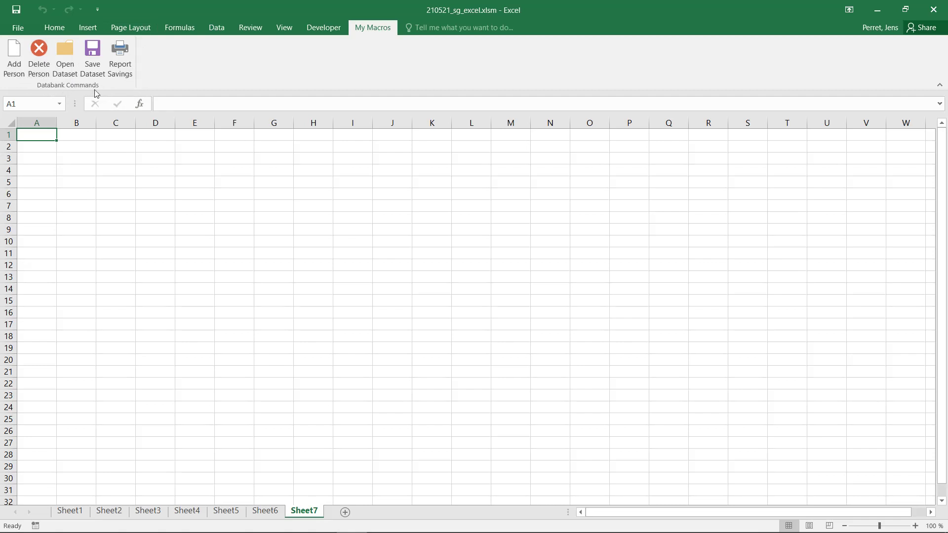
{"action": "left_click", "coordinate": [216, 28]}
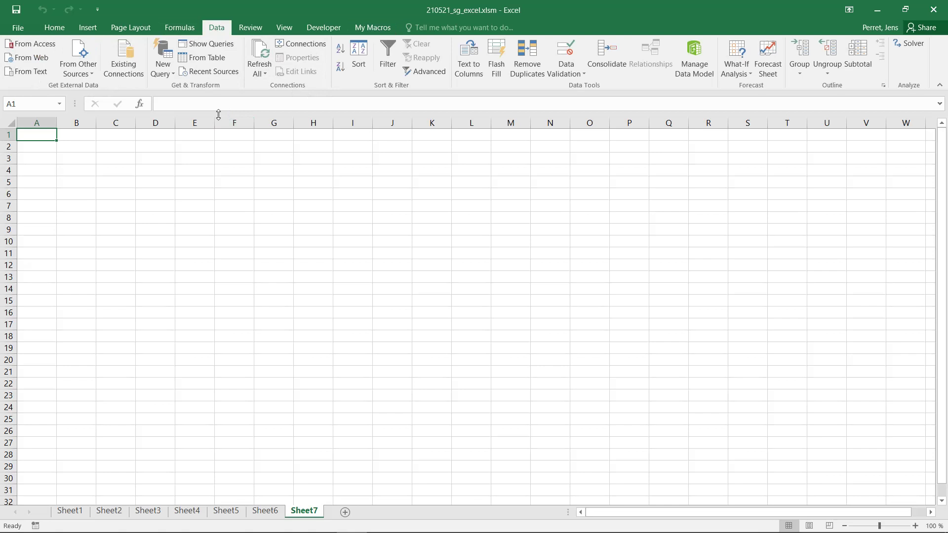
{"action": "left_click", "coordinate": [369, 22]}
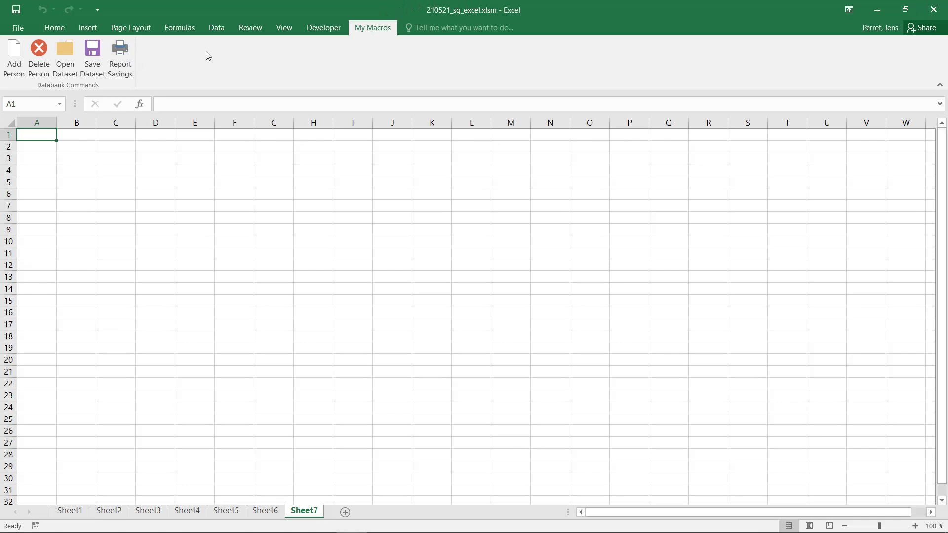
{"action": "left_click", "coordinate": [313, 35]}
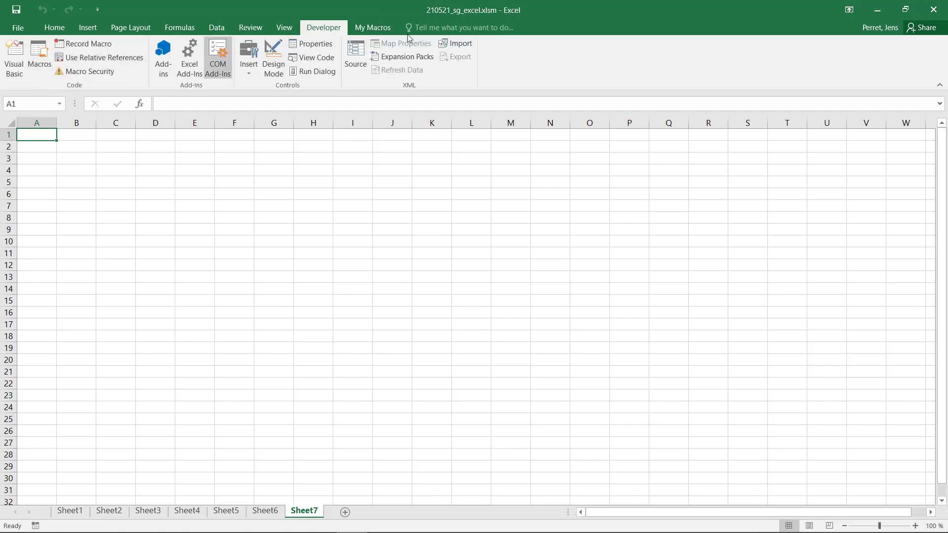
{"action": "left_click", "coordinate": [365, 28]}
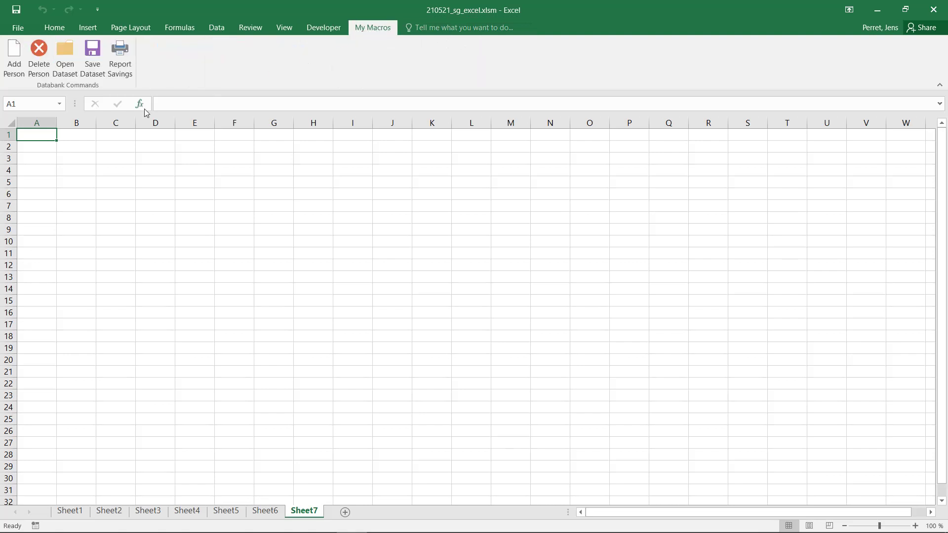